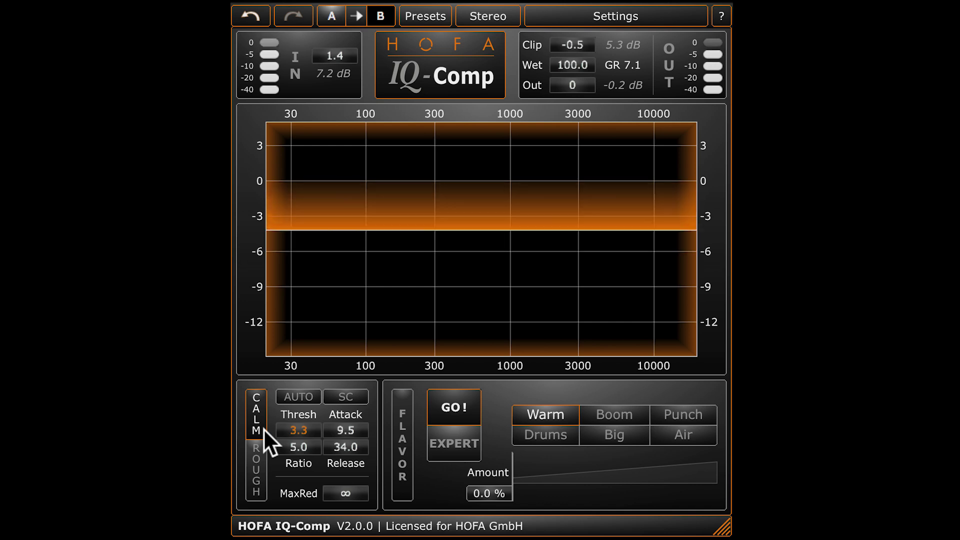
# Try the Rough and Calm characters, settle on Rough, then enable Flavor at 13.6% amount
pyautogui.click(259, 463)
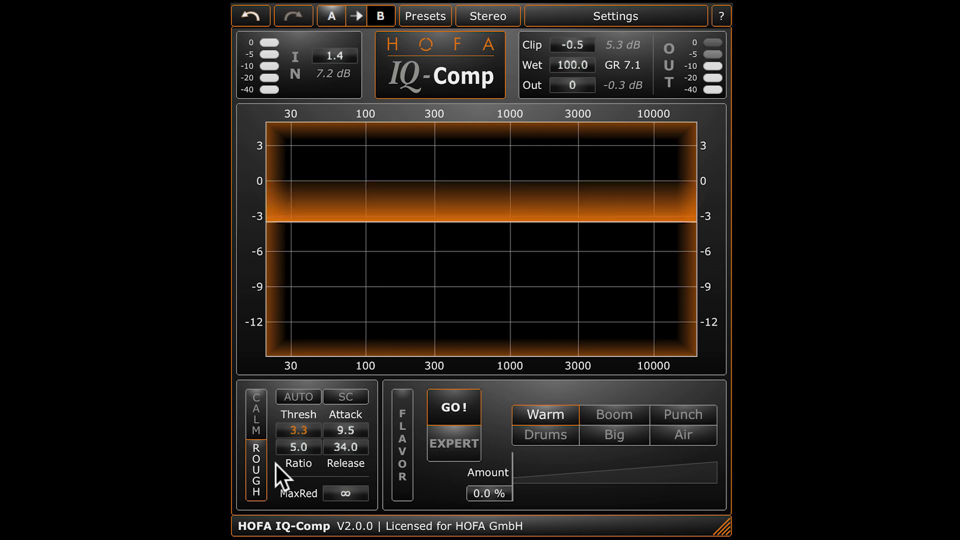
pyautogui.click(262, 422)
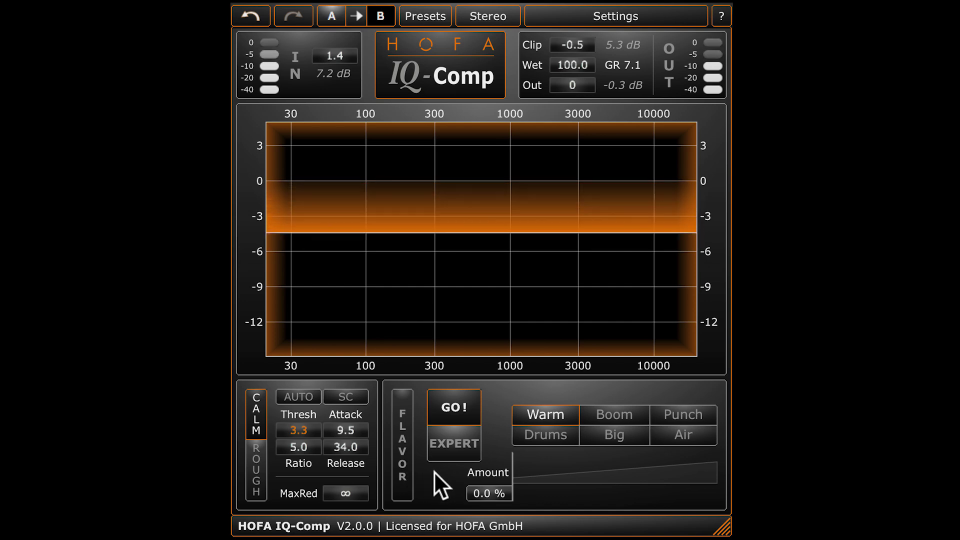
pyautogui.click(260, 470)
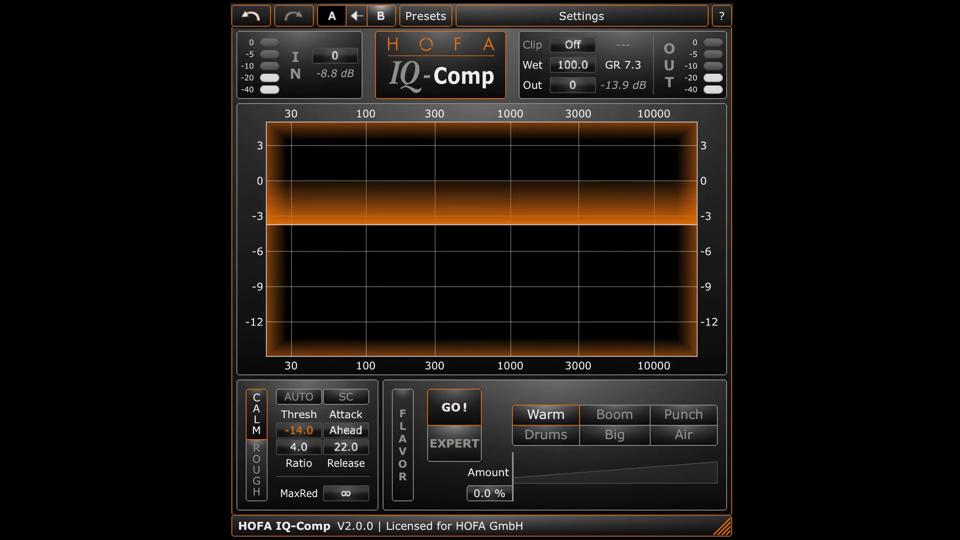
pyautogui.click(407, 431)
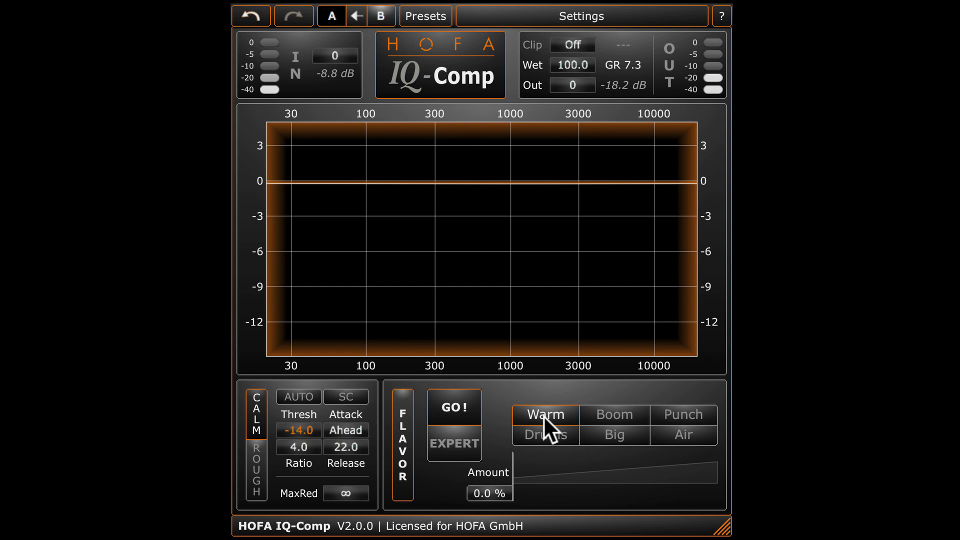
pyautogui.moveTo(503, 491); pyautogui.dragTo(710, 502)
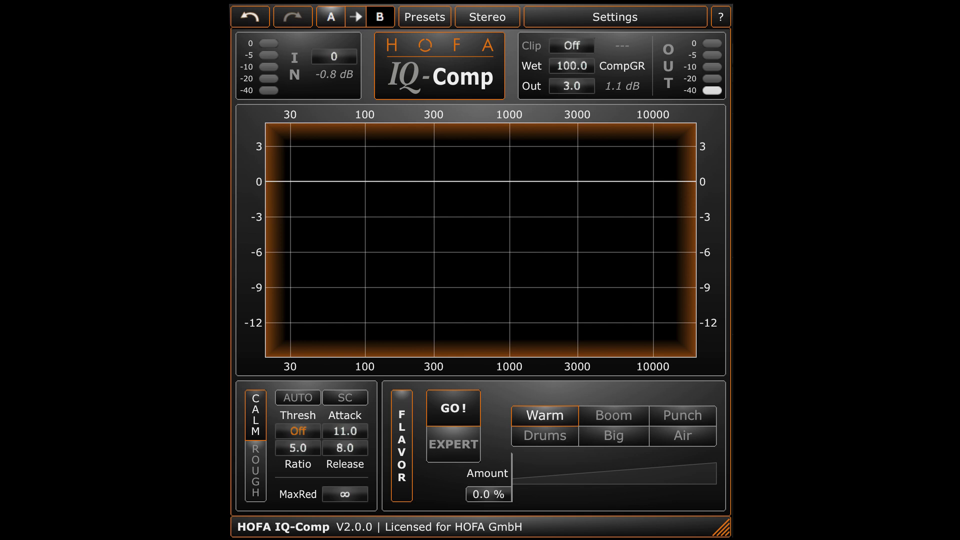
# Switch to the ROUGH character, raise attack to 16.5 and lower threshold from Off to -9.9
pyautogui.click(252, 453)
pyautogui.moveTo(353, 429); pyautogui.dragTo(360, 418)
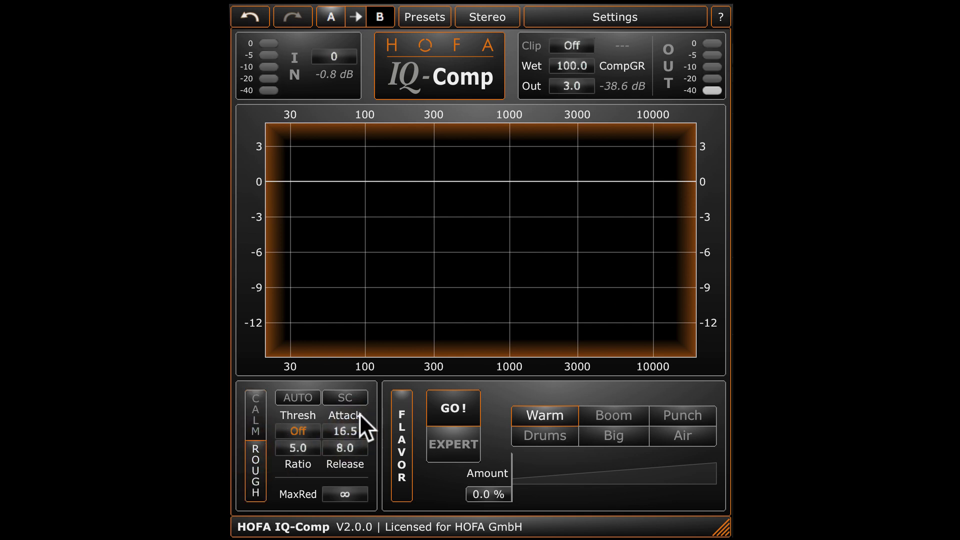
pyautogui.moveTo(290, 425); pyautogui.dragTo(303, 497)
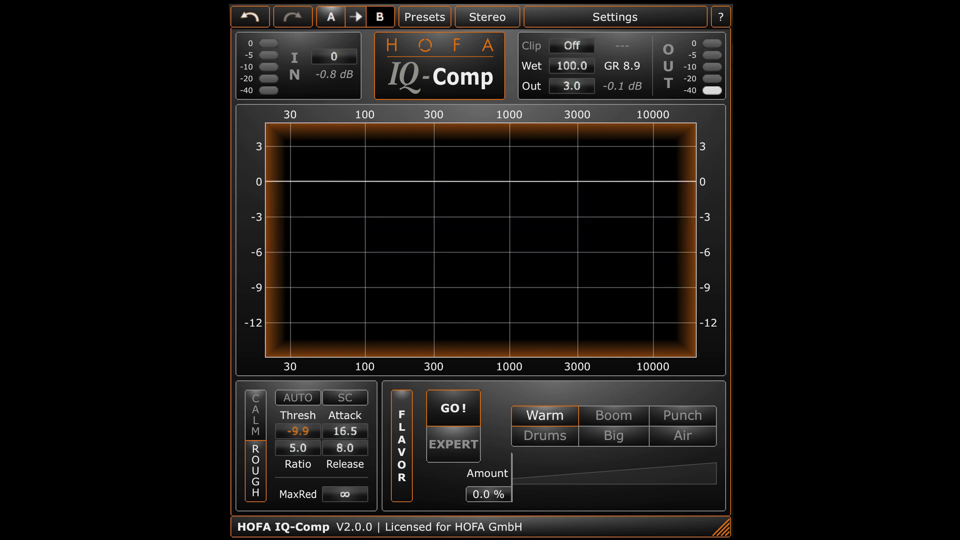
# In the expert flavor settings, give FlavorEQ 1 the second filter shape, 400 Hz and flavor -100
pyautogui.click(457, 449)
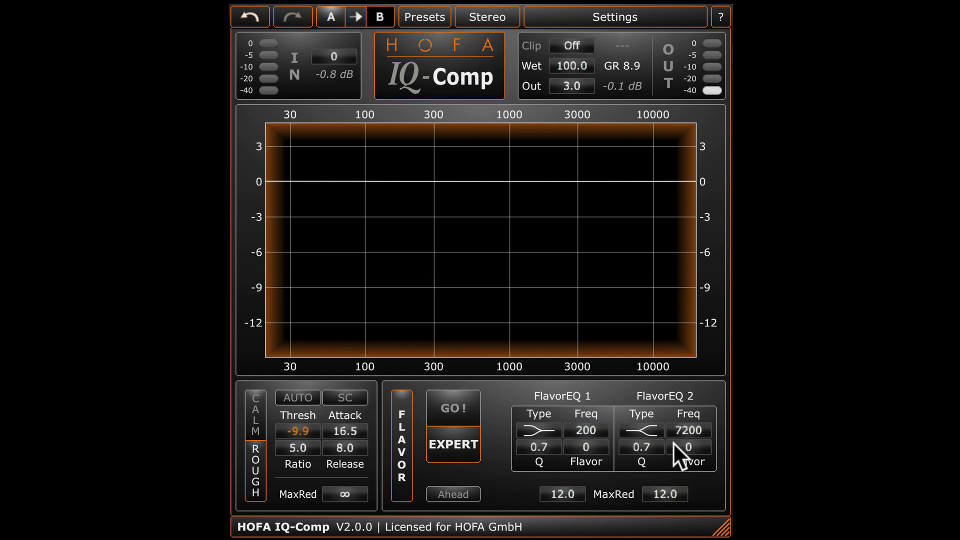
pyautogui.click(550, 431)
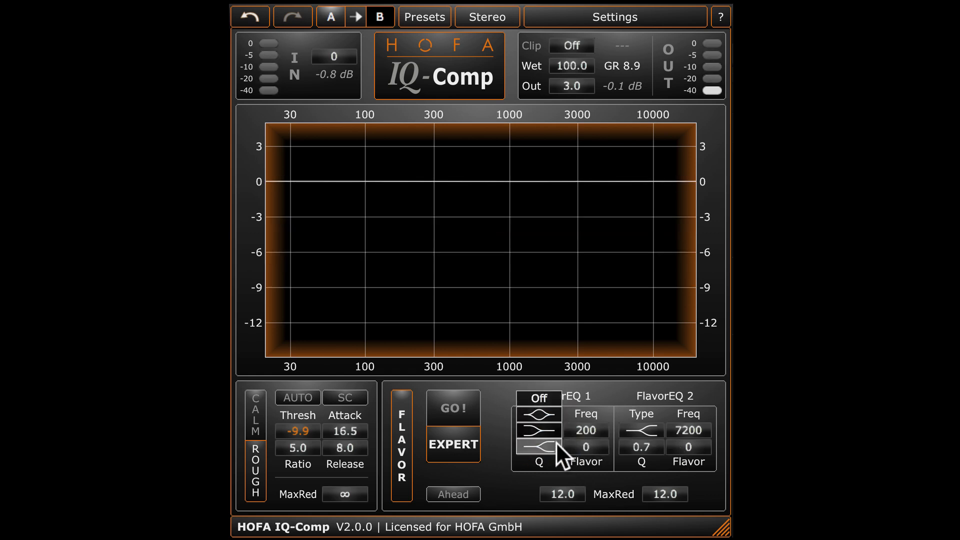
pyautogui.click(554, 431)
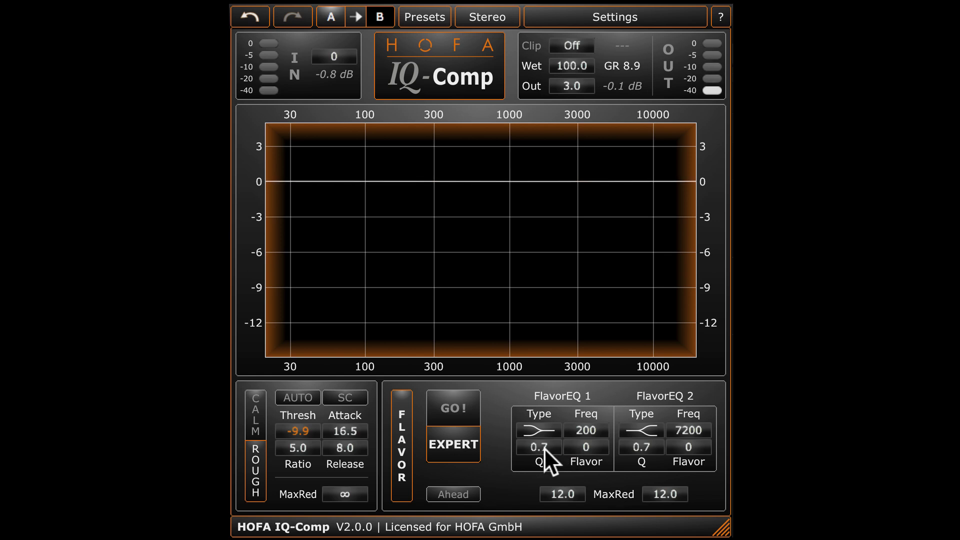
pyautogui.doubleClick(592, 431)
pyautogui.write('400')
pyautogui.moveTo(596, 444); pyautogui.dragTo(599, 530)
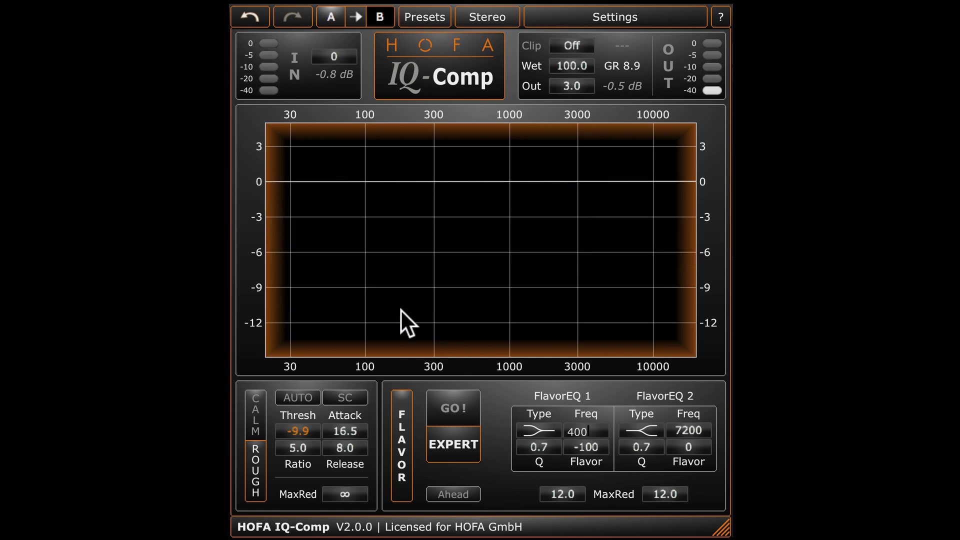
# Set FlavorEQ 2 to 2000 Hz with flavor 100, and turn on Ahead
pyautogui.doubleClick(682, 431)
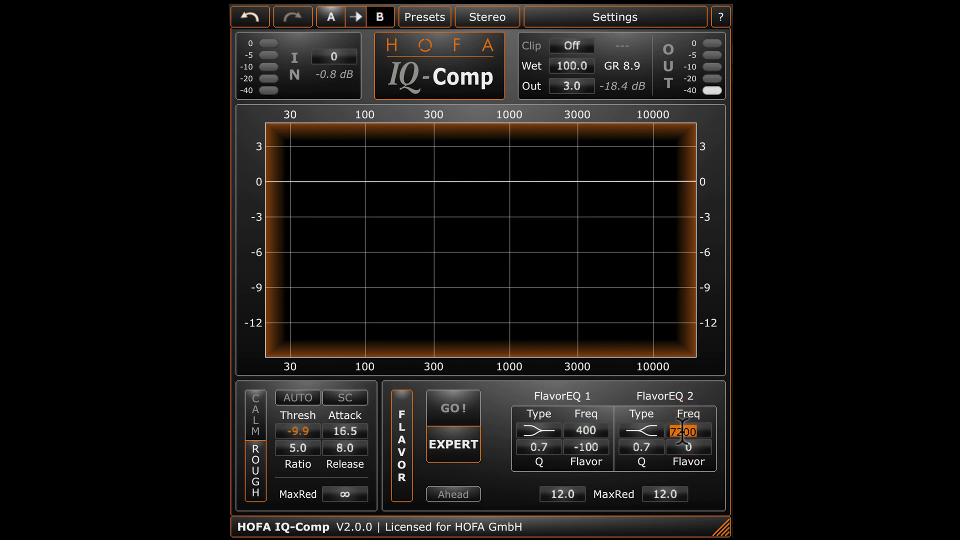
pyautogui.write('2000')
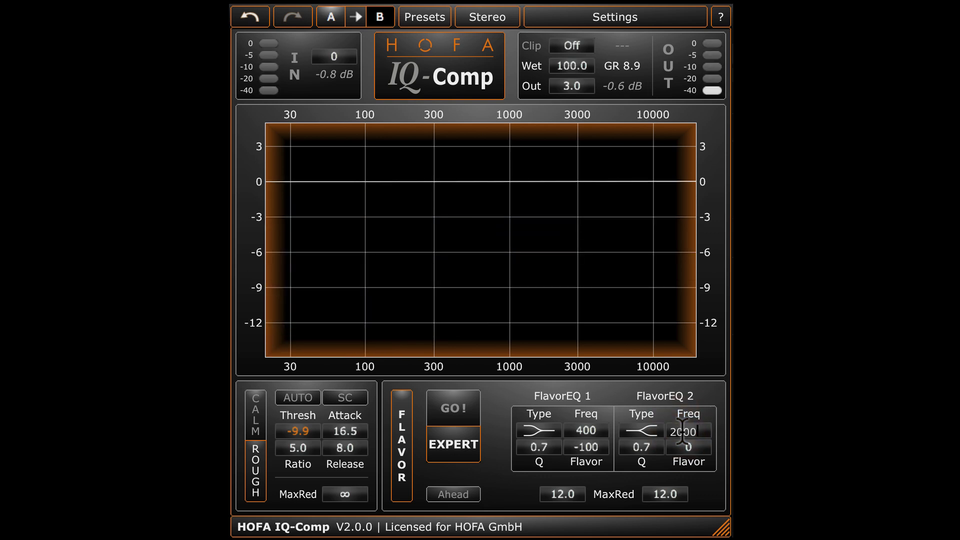
pyautogui.press('Return')
pyautogui.moveTo(688, 445); pyautogui.dragTo(673, 305)
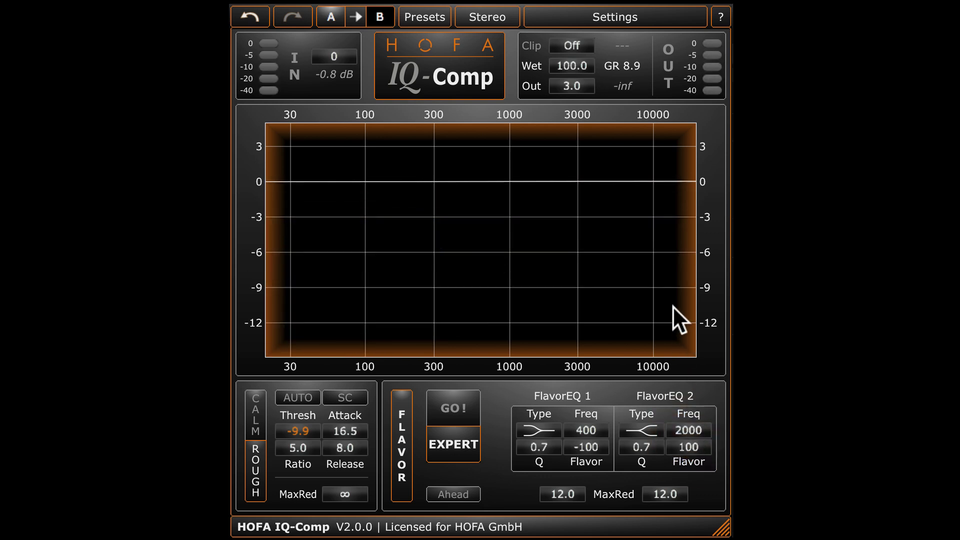
pyautogui.click(475, 495)
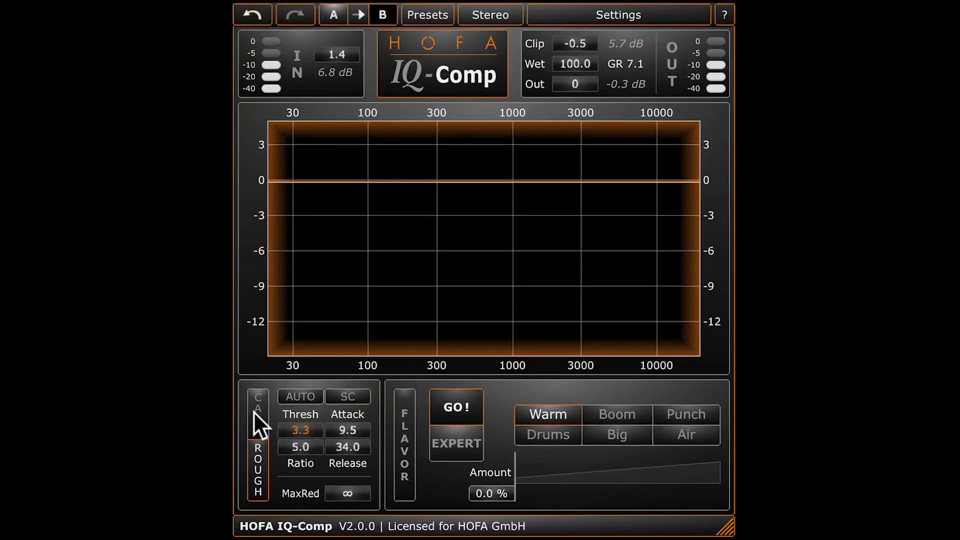
# Switch the character back to CALM and show the SC sidechain panel
pyautogui.click(254, 412)
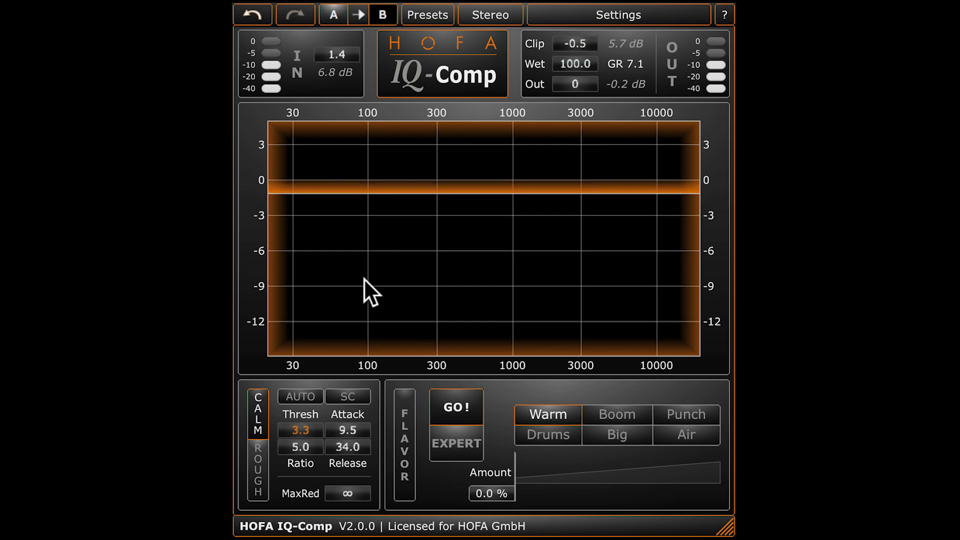
pyautogui.click(353, 396)
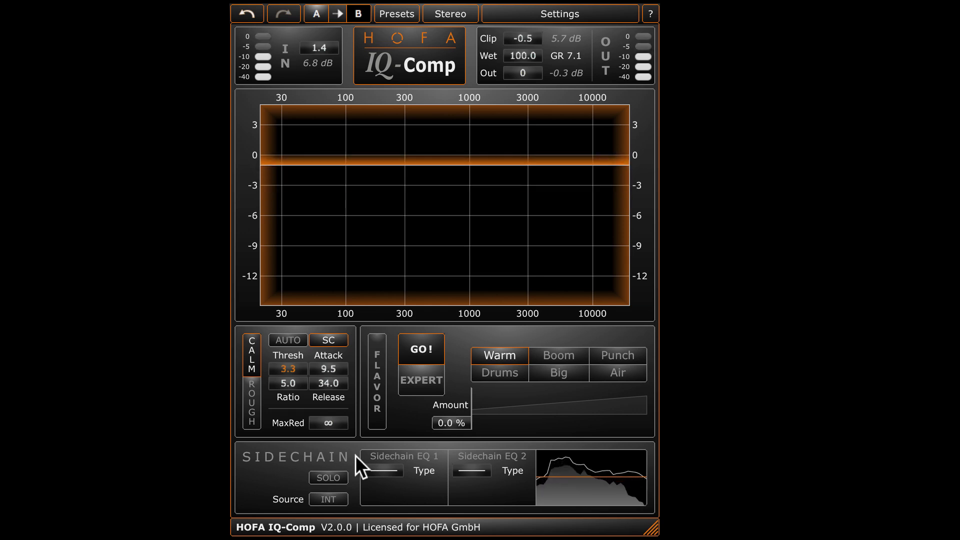
# Choose a filter shape for Sidechain EQ 1 and set its frequency to 400 Hz
pyautogui.click(383, 471)
pyautogui.click(390, 520)
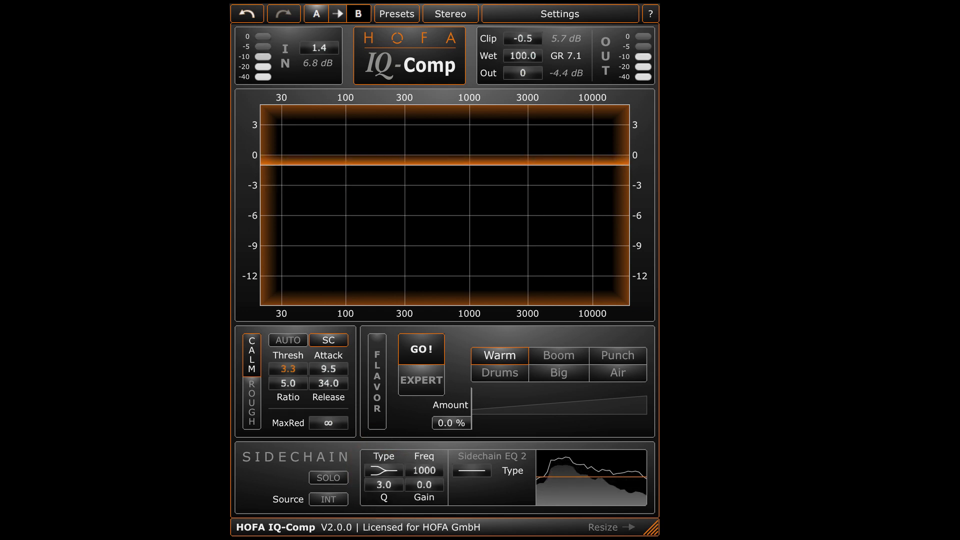
pyautogui.doubleClick(425, 472)
pyautogui.write('400')
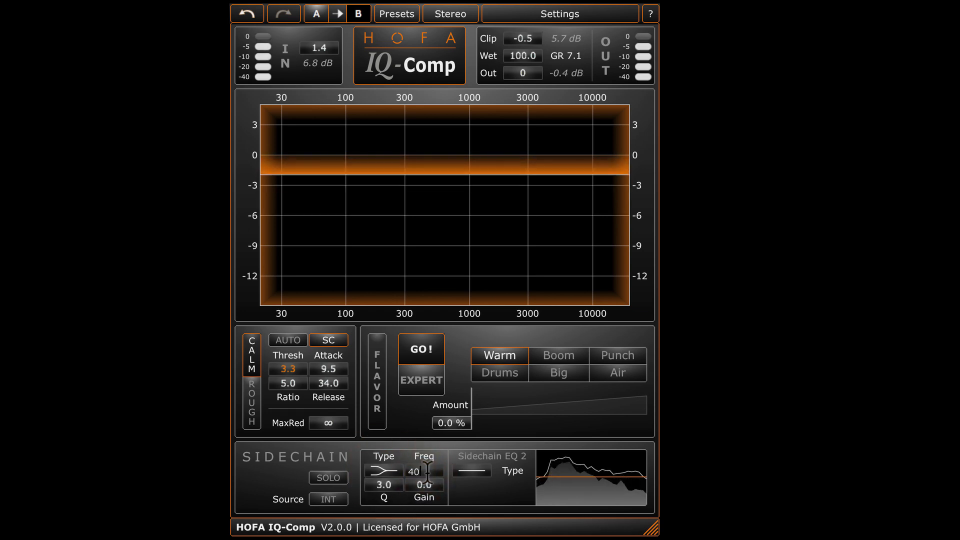
pyautogui.press('Return')
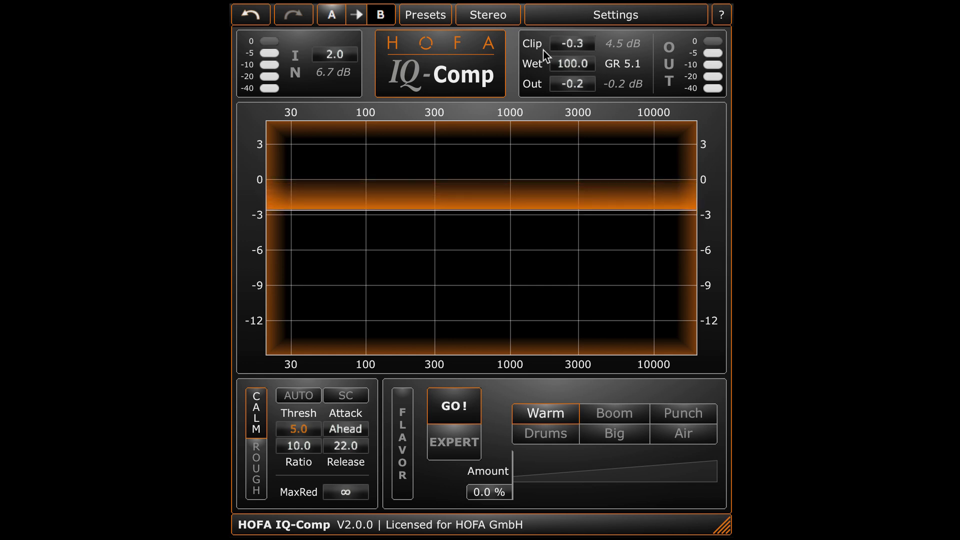
# Check the Online Oversampling settings without changing them, then raise the IN gain to 8.7
pyautogui.click(567, 20)
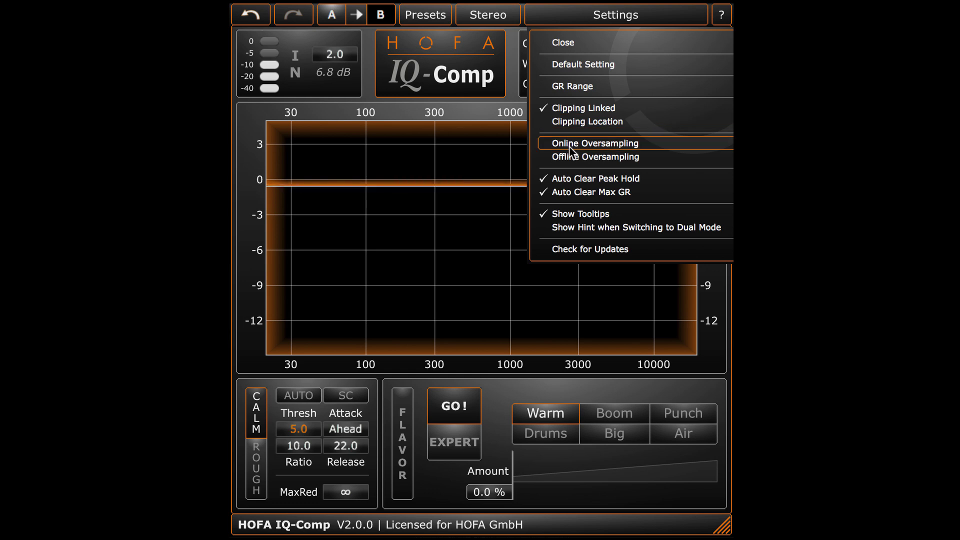
pyautogui.moveTo(571, 150)
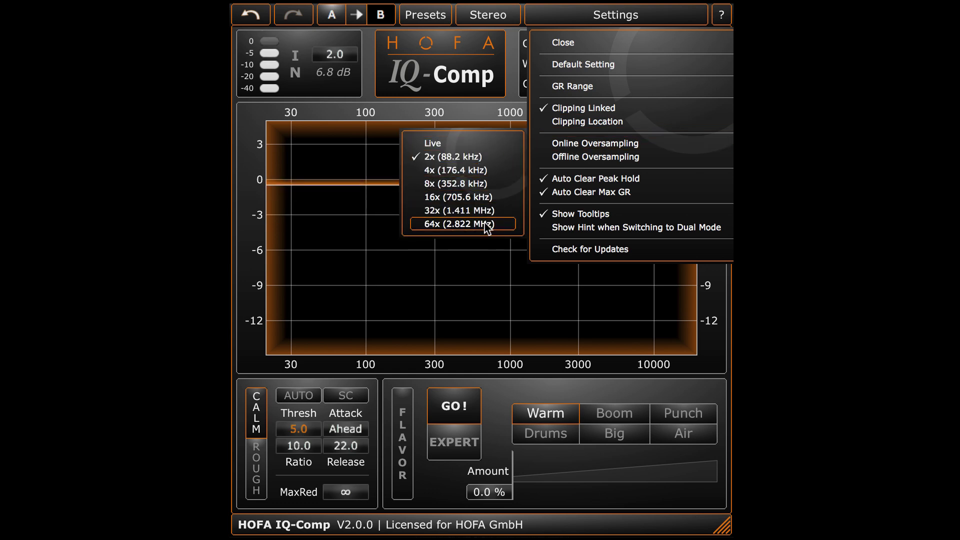
pyautogui.click(564, 44)
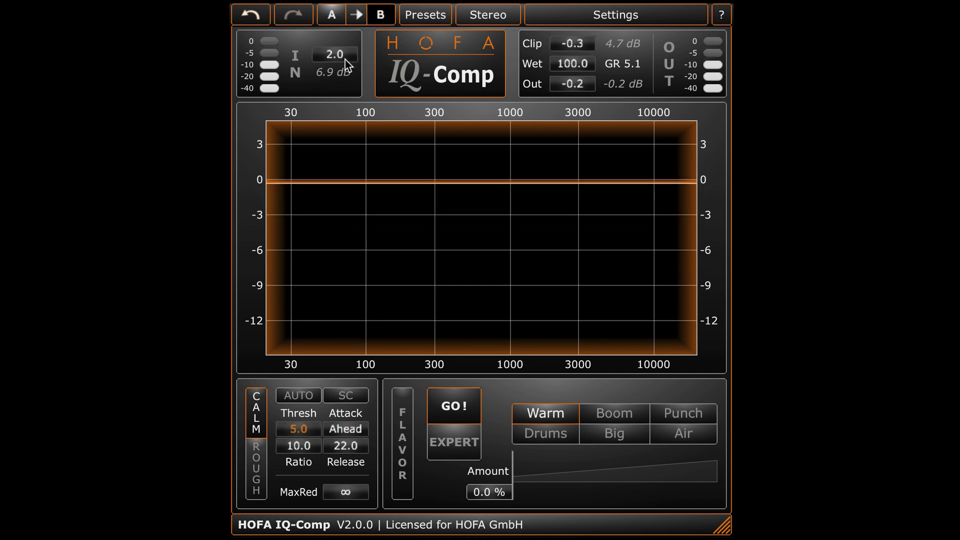
pyautogui.moveTo(345, 59); pyautogui.dragTo(354, 35)
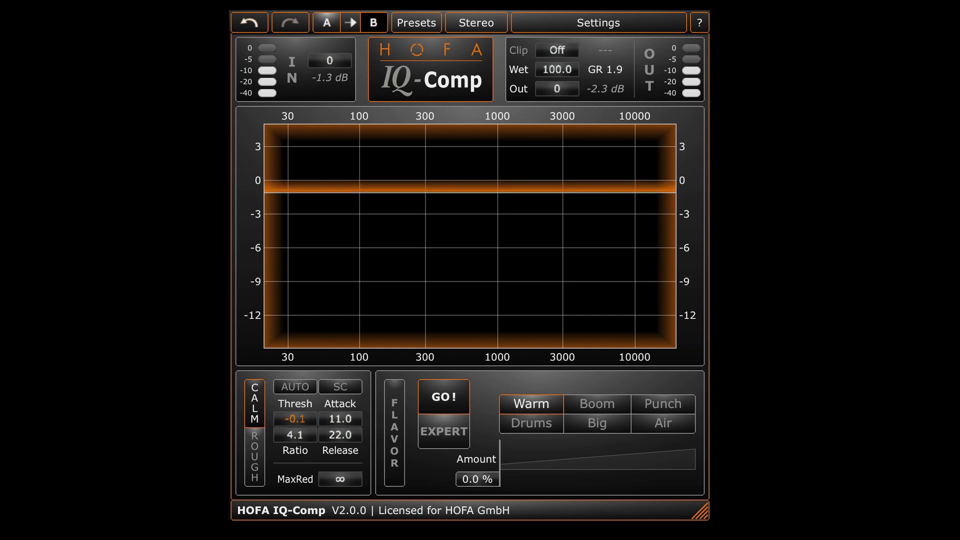
# Change the channel mode from Stereo to Mid/Side
pyautogui.click(491, 22)
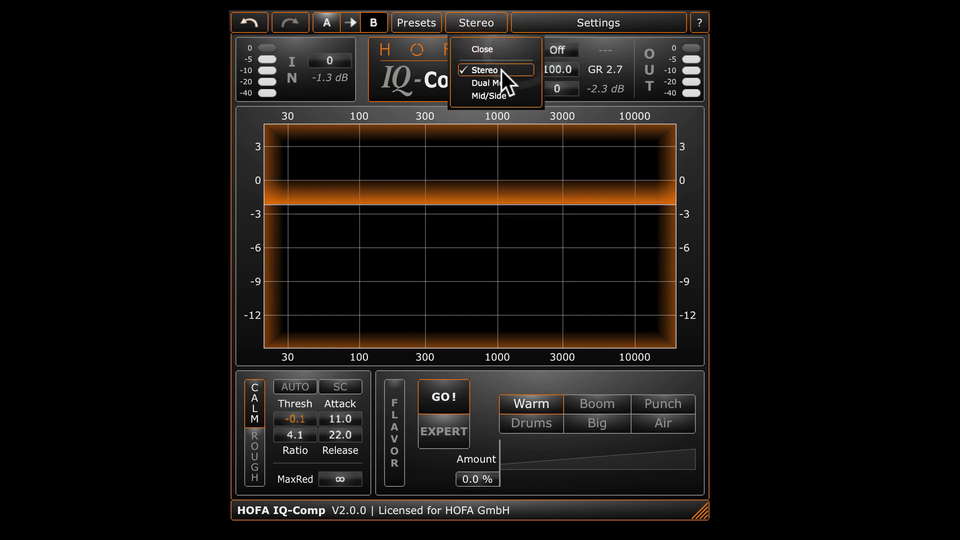
pyautogui.click(513, 95)
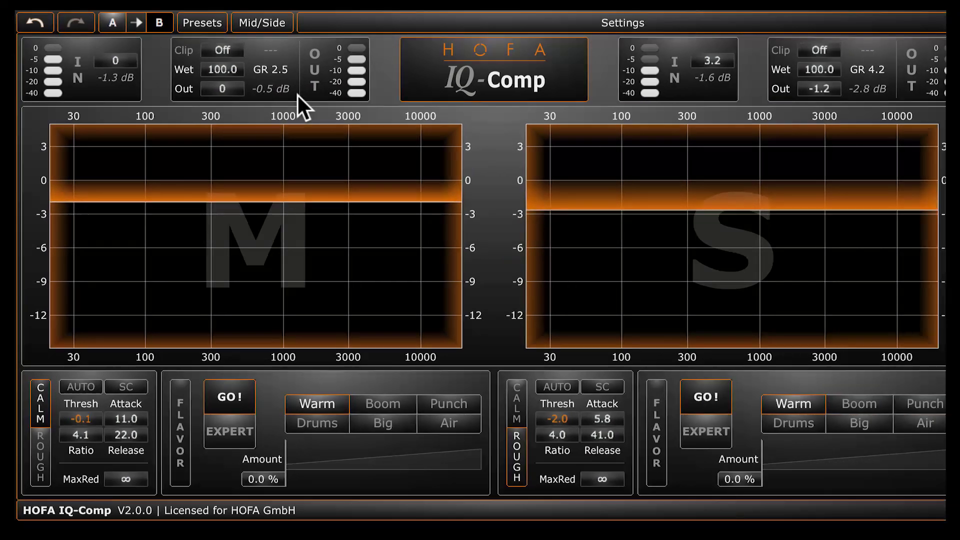